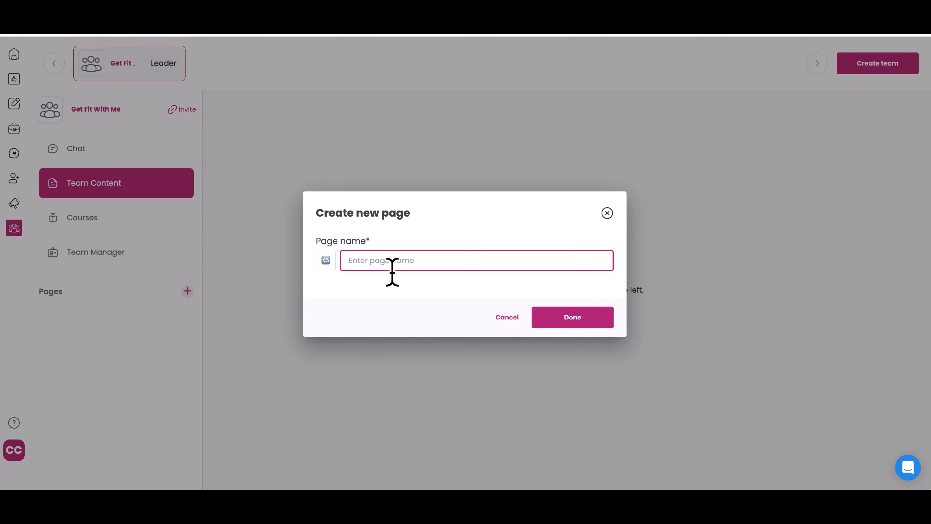
- Create a team page named 'Get Fit Campaign' with a heart-eyes emoji icon
{"action": "type", "text": "De o"}
{"action": "key", "text": "BackSpace"}
{"action": "type", "text": "Get Fit Campaign"}
{"action": "left_click", "coordinate": [334, 267]}
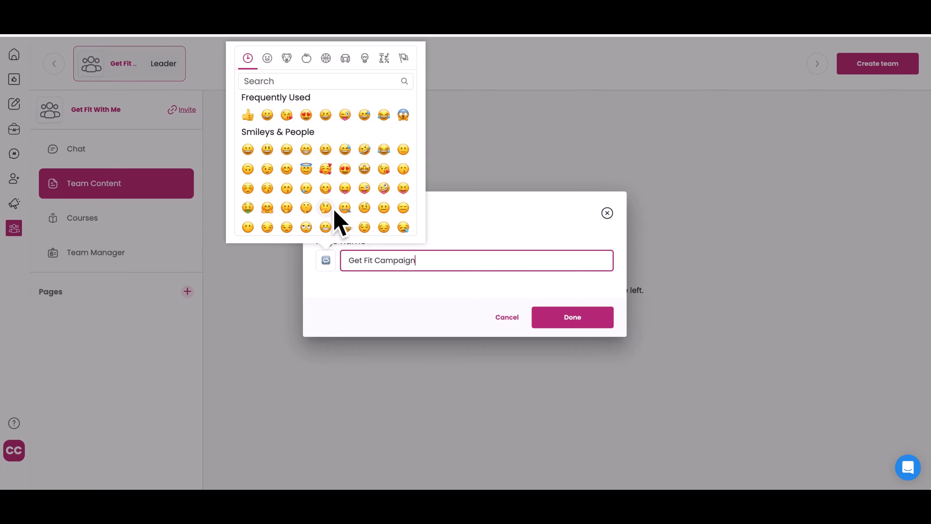
{"action": "scroll", "coordinate": [327, 194], "scroll_direction": "down", "scroll_amount": 1}
{"action": "scroll", "coordinate": [326, 198], "scroll_direction": "up", "scroll_amount": 1}
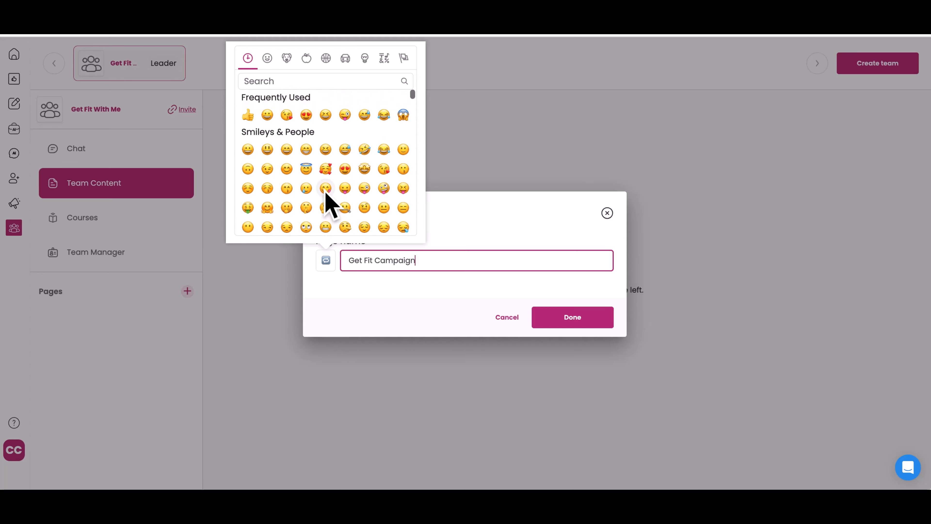
{"action": "left_click", "coordinate": [311, 120]}
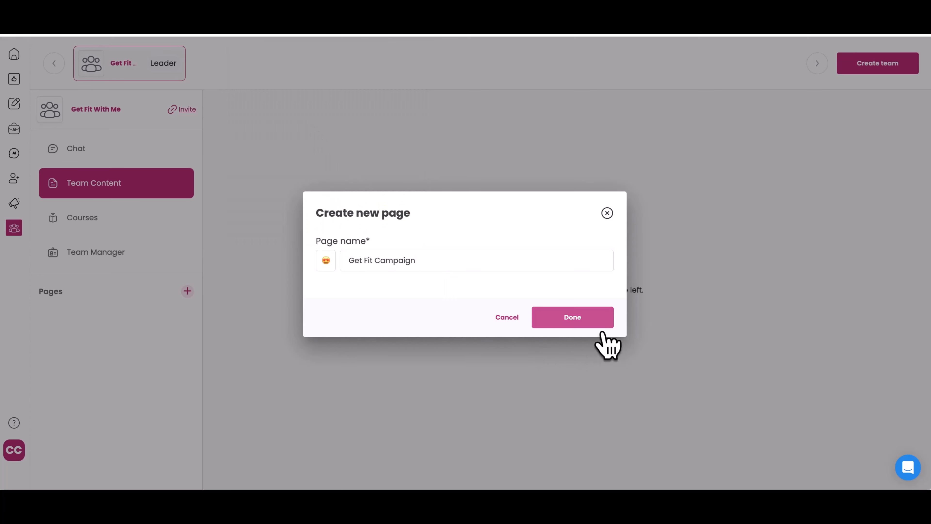
{"action": "left_click", "coordinate": [598, 324]}
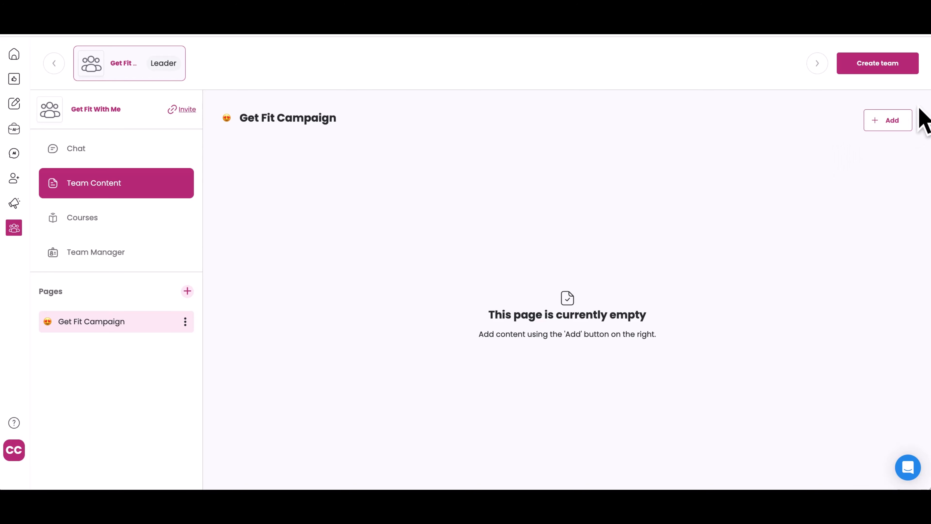
- Add the 'Your Favorite Nutrition Club' web template to the page, titled 'Nutrition Club Website'
{"action": "left_click", "coordinate": [894, 128]}
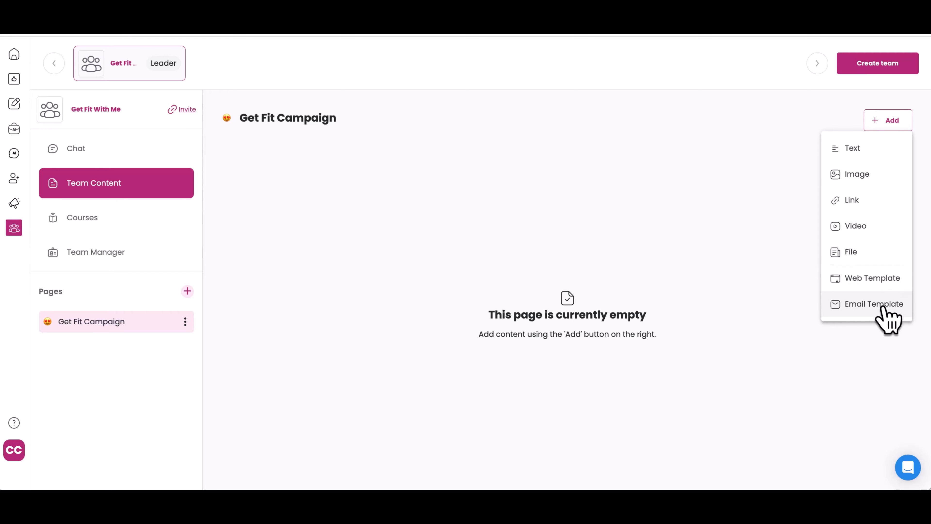
{"action": "left_click", "coordinate": [883, 290]}
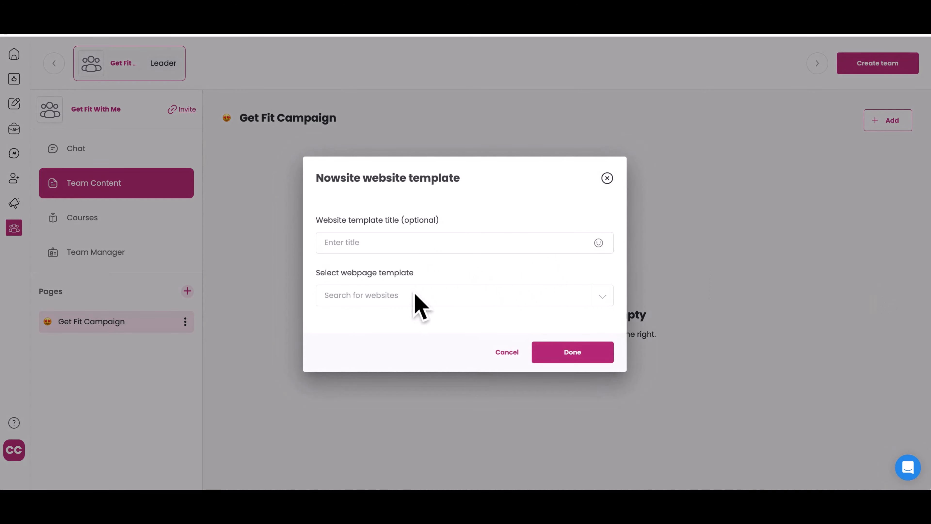
{"action": "left_click", "coordinate": [408, 299]}
{"action": "left_click", "coordinate": [397, 349]}
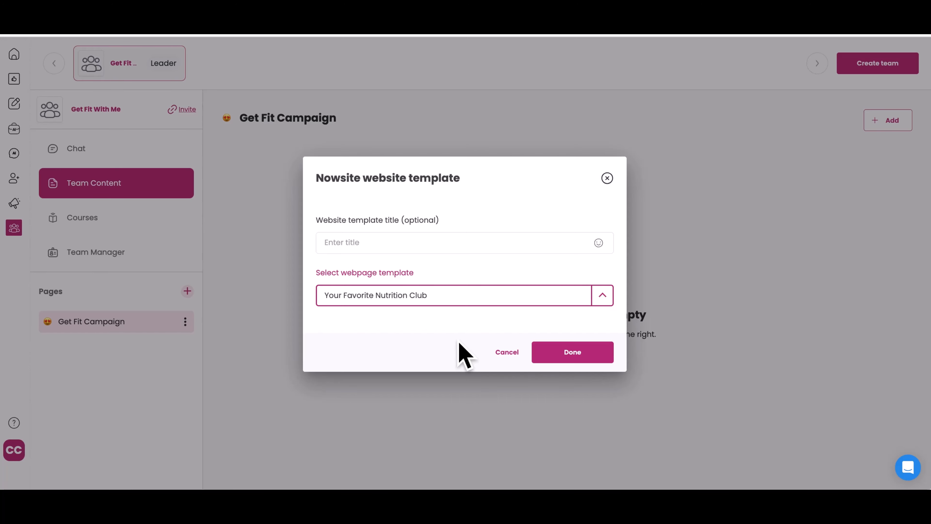
{"action": "left_click", "coordinate": [473, 246]}
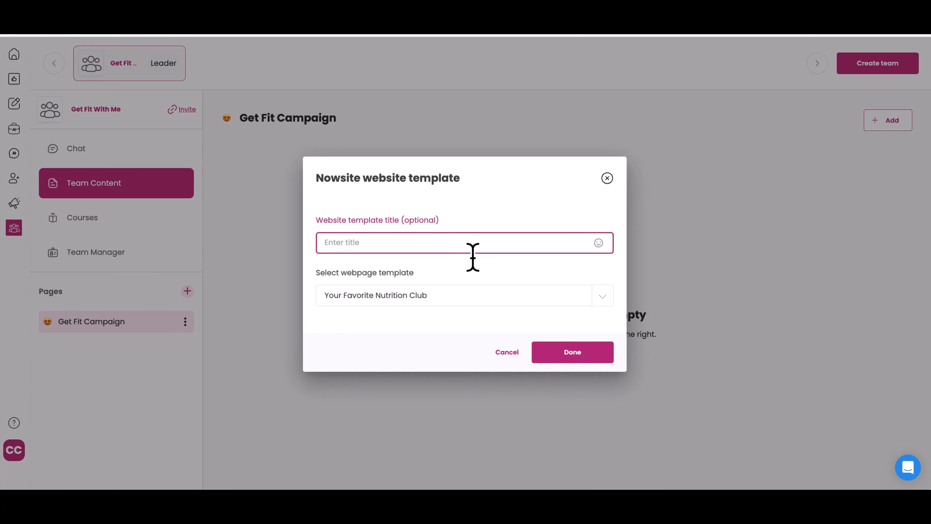
{"action": "type", "text": "Nu"}
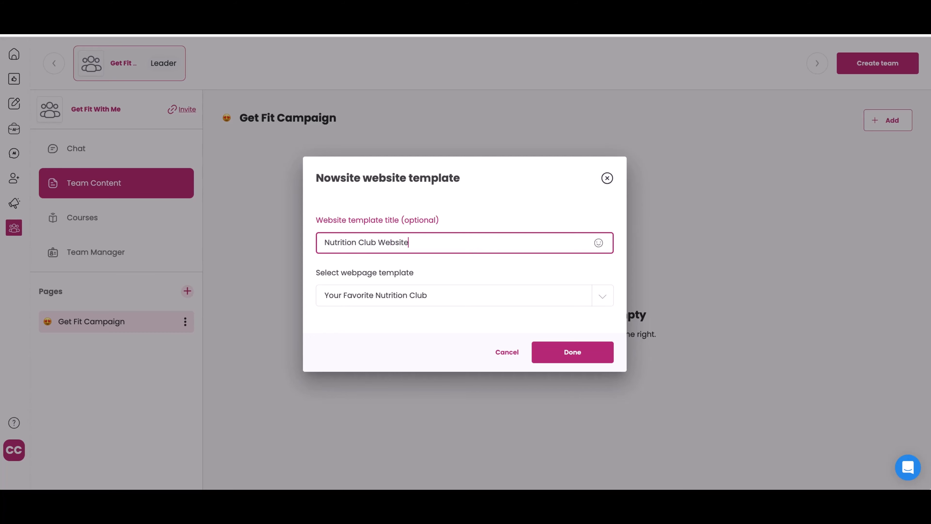
{"action": "type", "text": "trition Club Website"}
{"action": "left_click", "coordinate": [578, 355]}
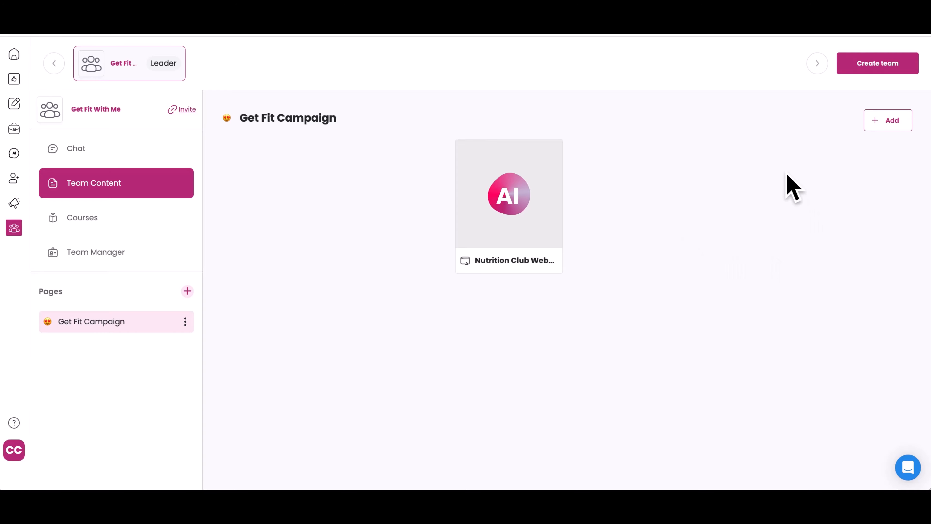
- Add the 'Your Favorite Nutrition Club' email template to the page, titled 'Email Campaign'
{"action": "left_click", "coordinate": [894, 123]}
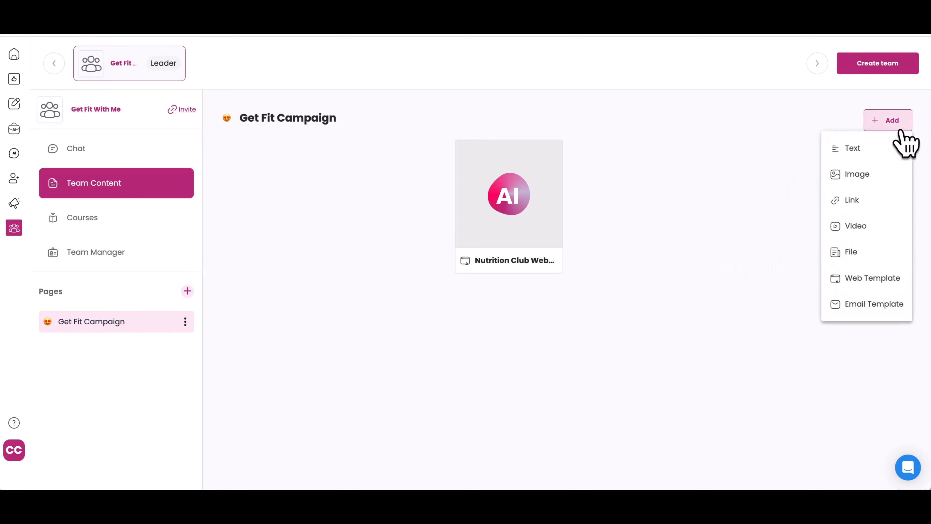
{"action": "left_click", "coordinate": [885, 305]}
{"action": "left_click", "coordinate": [401, 300]}
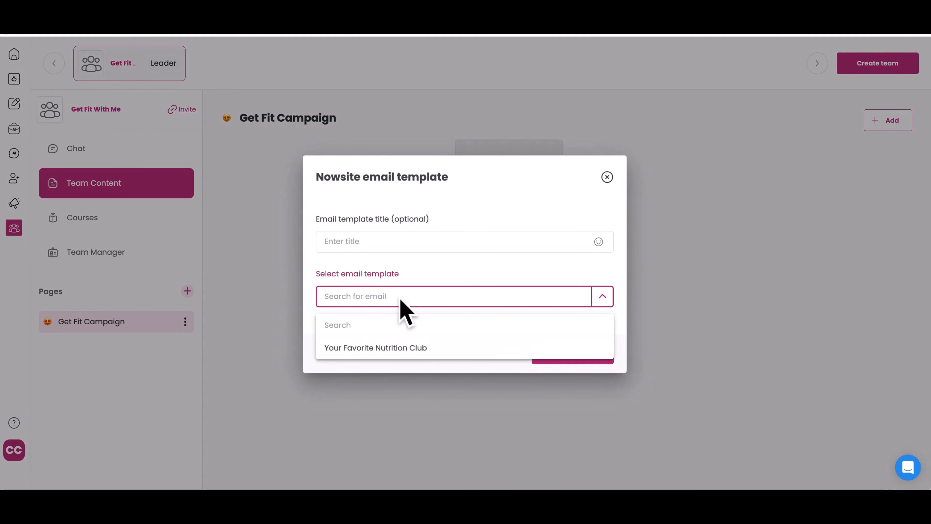
{"action": "left_click", "coordinate": [385, 350]}
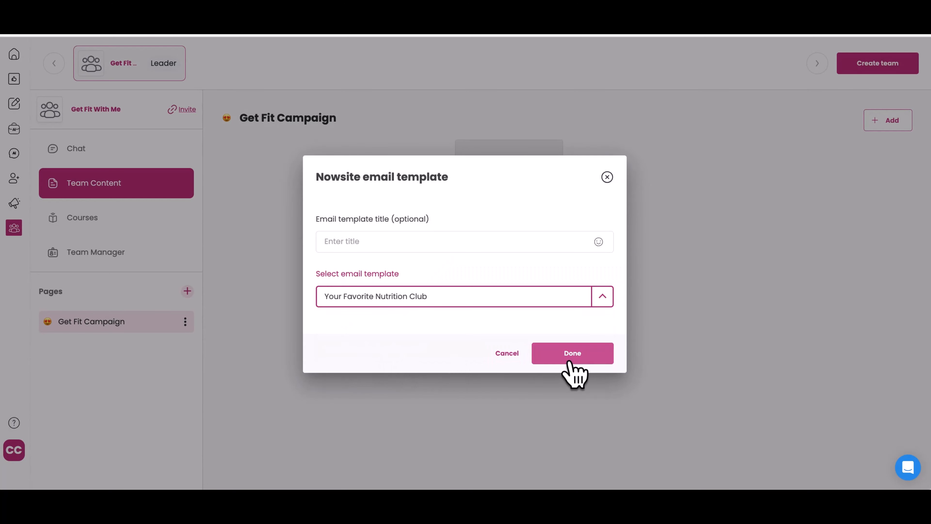
{"action": "left_click", "coordinate": [421, 245]}
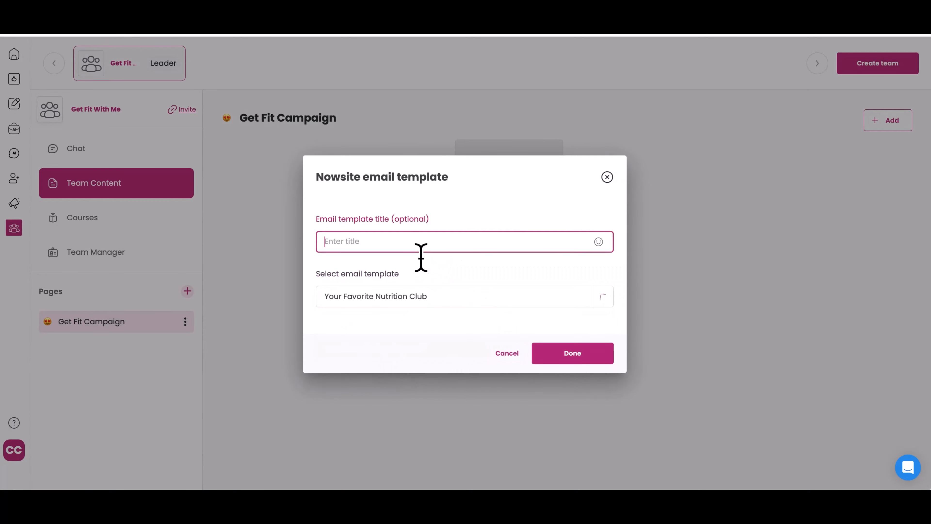
{"action": "type", "text": "Email Campod"}
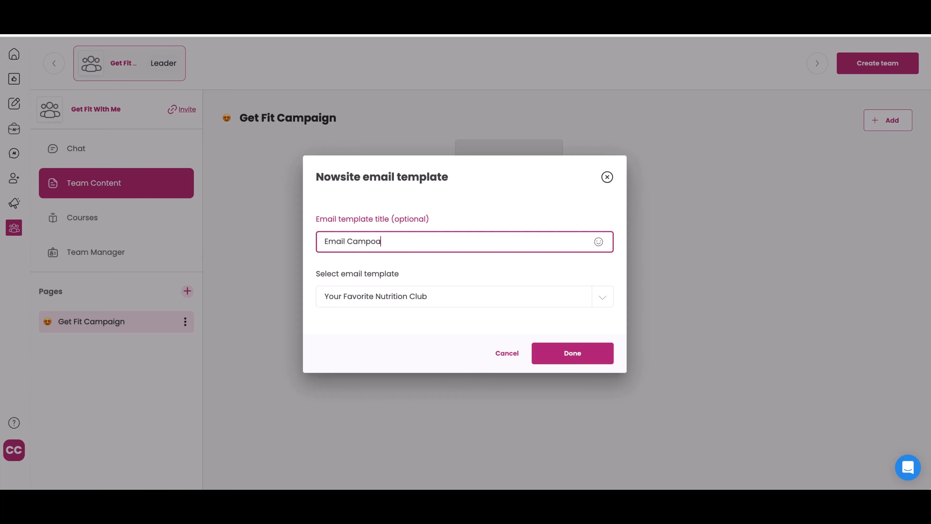
{"action": "type", "text": "gn"}
{"action": "left_click", "coordinate": [573, 352]}
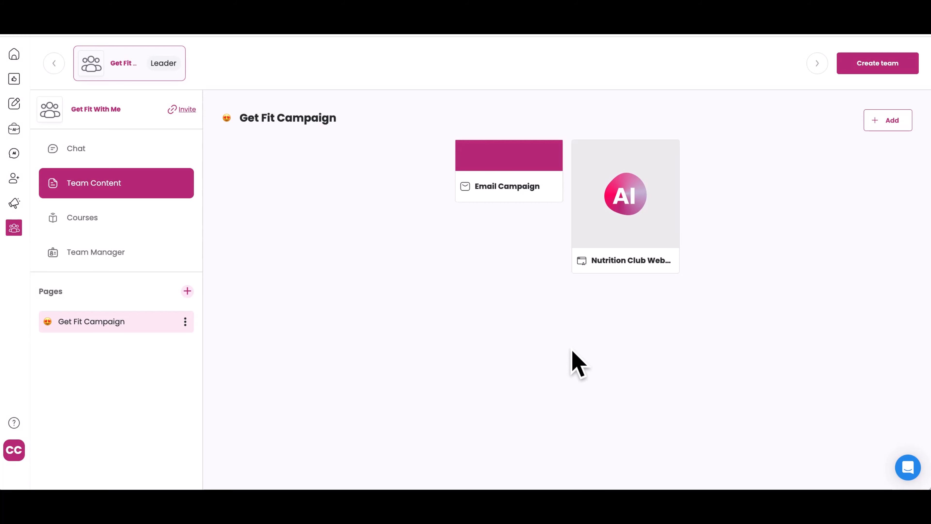
- Move the Nutrition Club Website card before Email Campaign, then add a 'Script' text item reading 'Introduction to business'
{"action": "left_click_drag", "start_coordinate": [638, 226], "coordinate": [482, 239]}
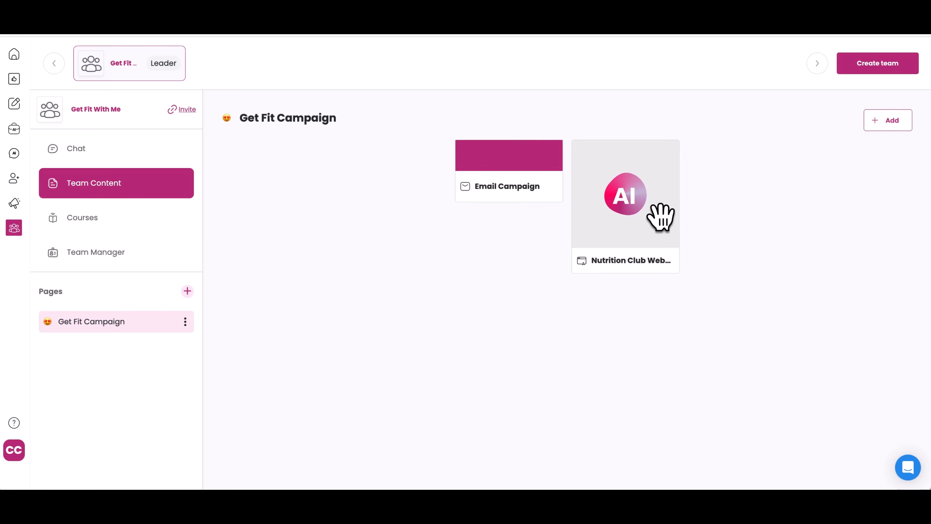
{"action": "left_click_drag", "start_coordinate": [629, 214], "coordinate": [526, 202]}
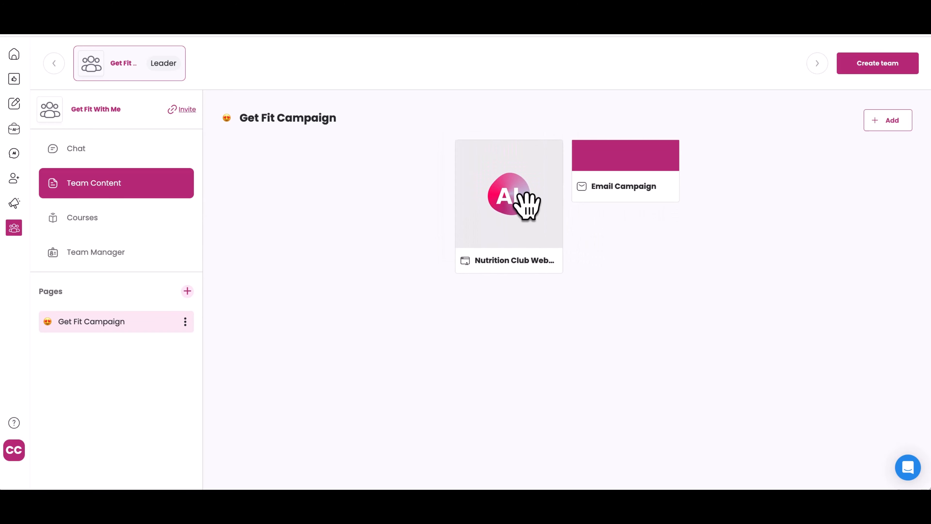
{"action": "left_click", "coordinate": [899, 124]}
{"action": "left_click", "coordinate": [872, 151]}
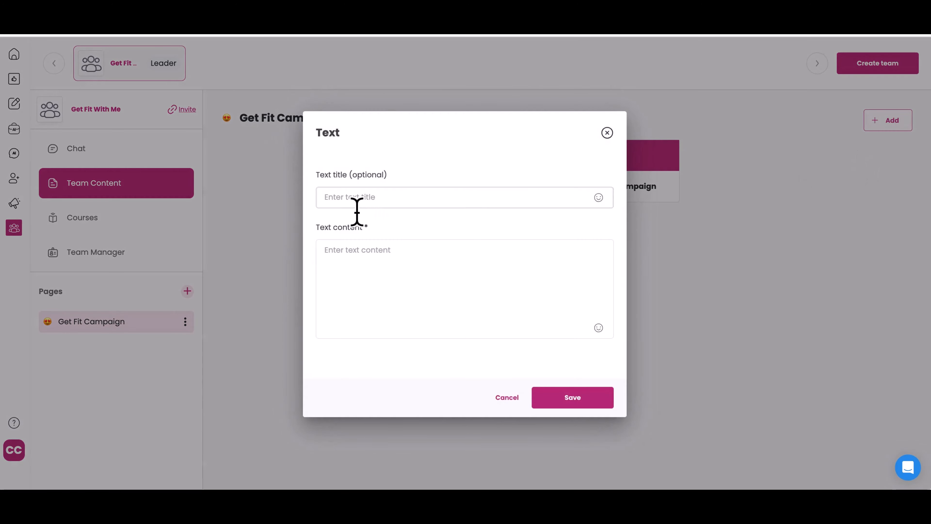
{"action": "left_click", "coordinate": [356, 203]}
{"action": "type", "text": "Script"}
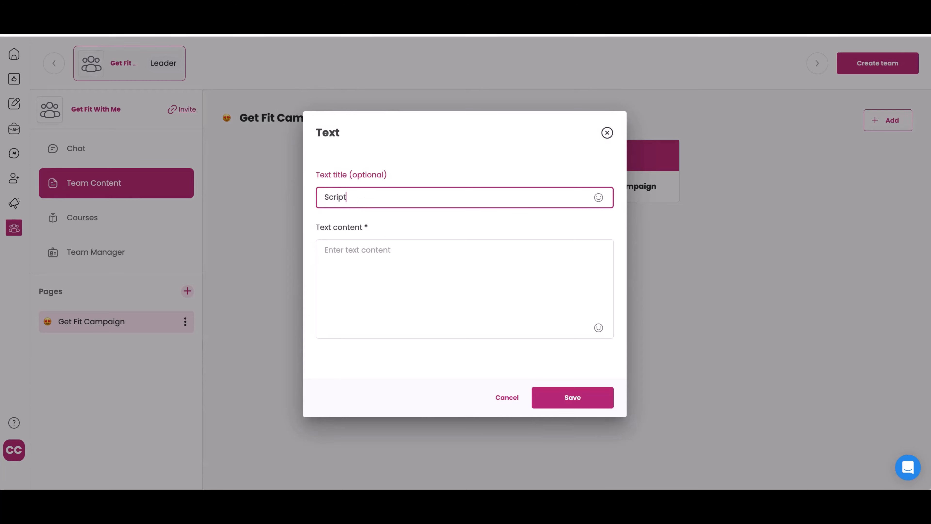
{"action": "left_click", "coordinate": [360, 271]}
{"action": "type", "text": "Introduci"}
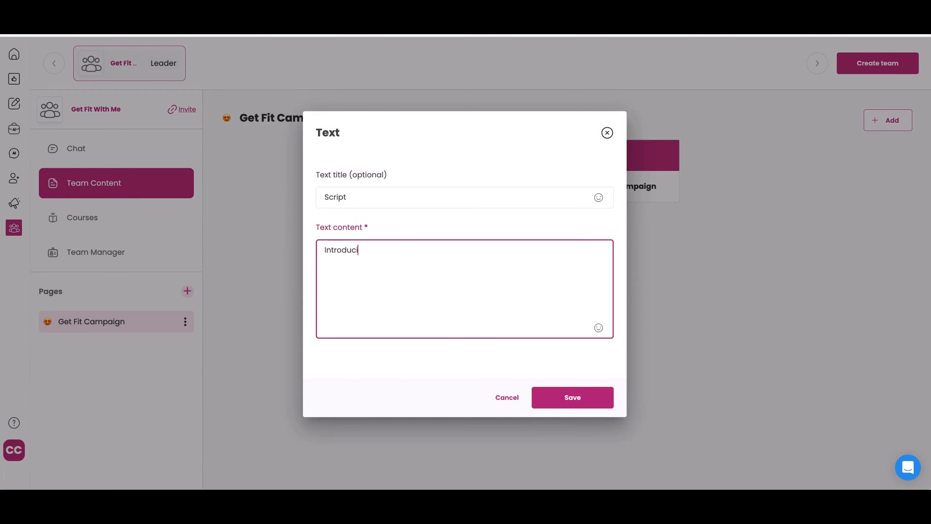
{"action": "type", "text": "on to business,"}
{"action": "key", "text": "BackSpace"}
{"action": "key", "text": "BackSpace"}
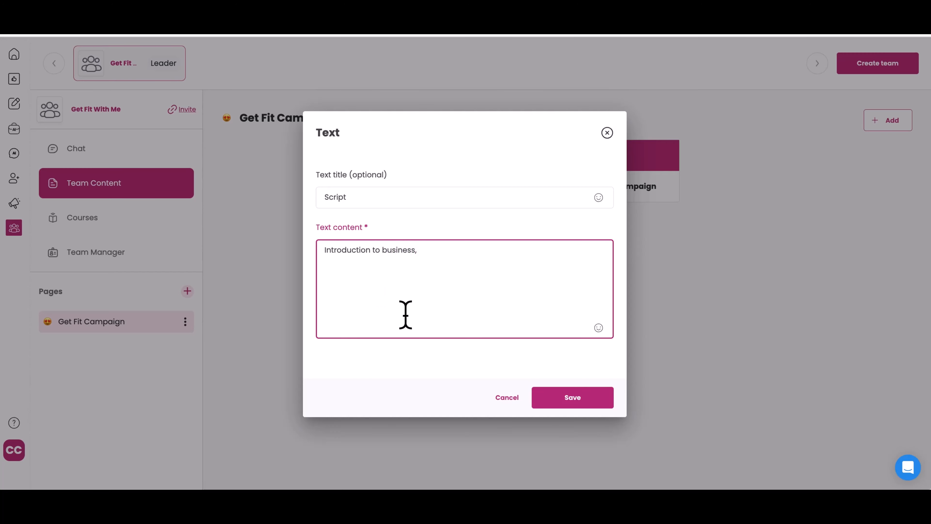
{"action": "left_click", "coordinate": [609, 403]}
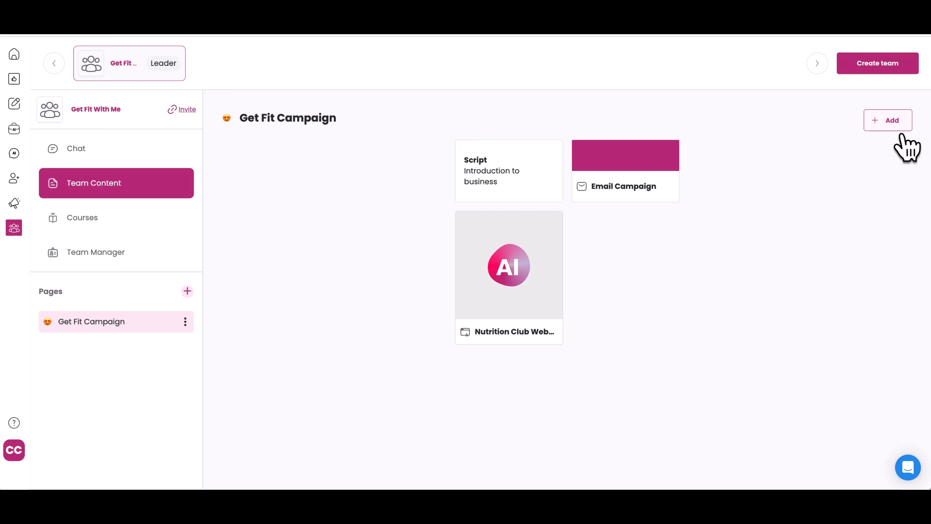
- Add an image item using the 11 (2).png photo from Downloads
{"action": "left_click", "coordinate": [897, 126]}
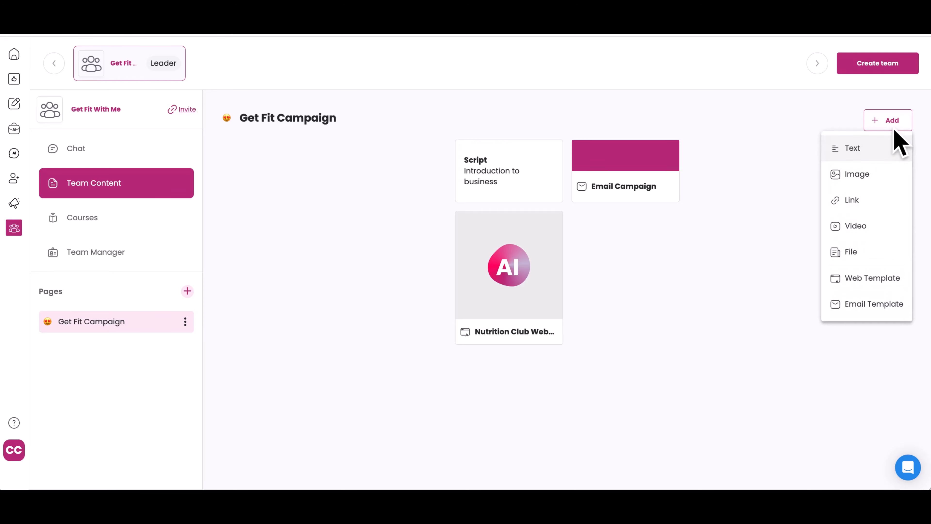
{"action": "left_click", "coordinate": [872, 177]}
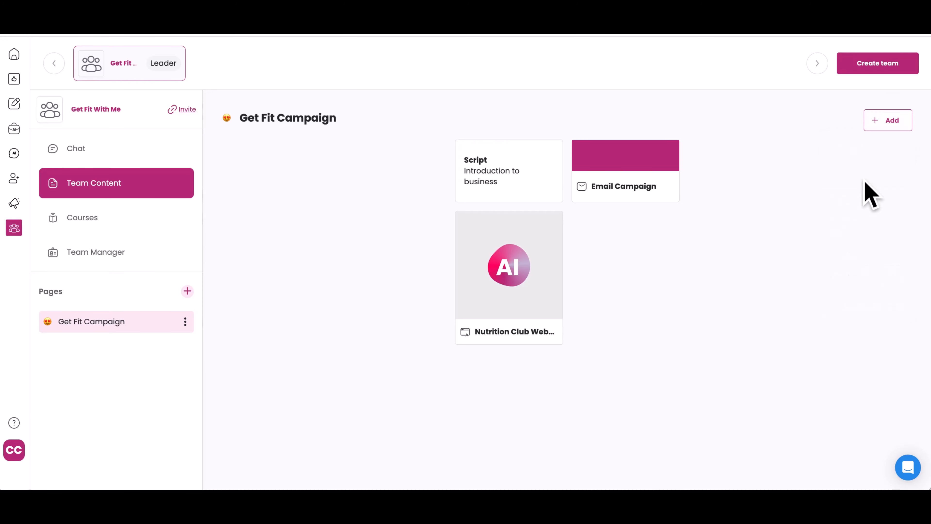
{"action": "scroll", "coordinate": [444, 293], "scroll_direction": "down", "scroll_amount": 15}
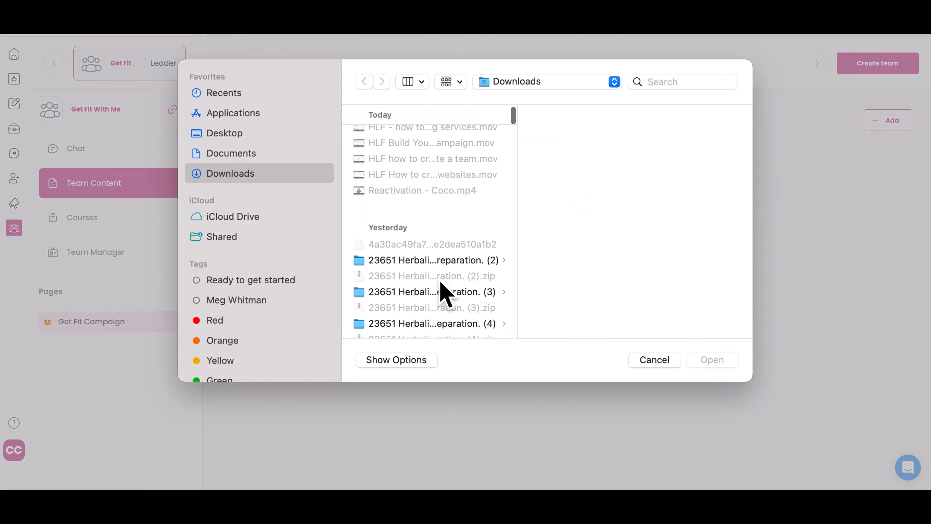
{"action": "scroll", "coordinate": [444, 293], "scroll_direction": "down", "scroll_amount": 5}
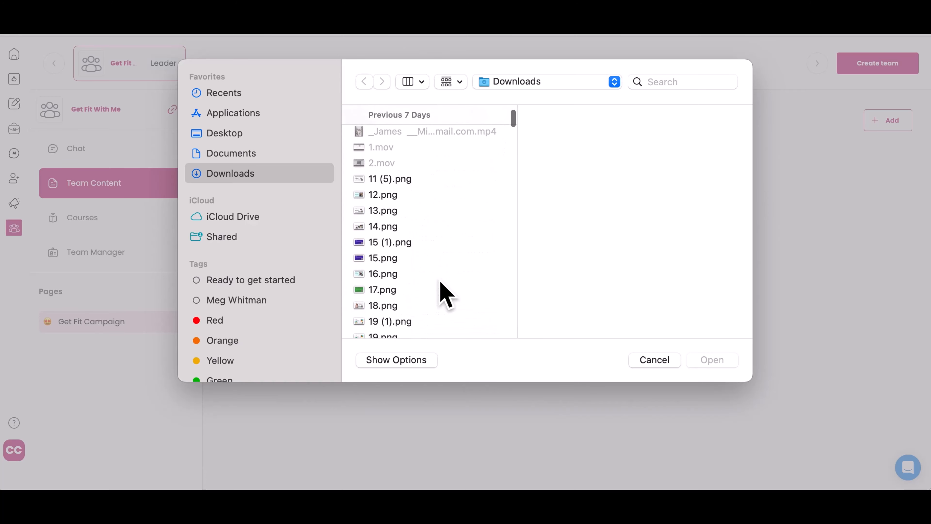
{"action": "scroll", "coordinate": [444, 293], "scroll_direction": "down", "scroll_amount": 11}
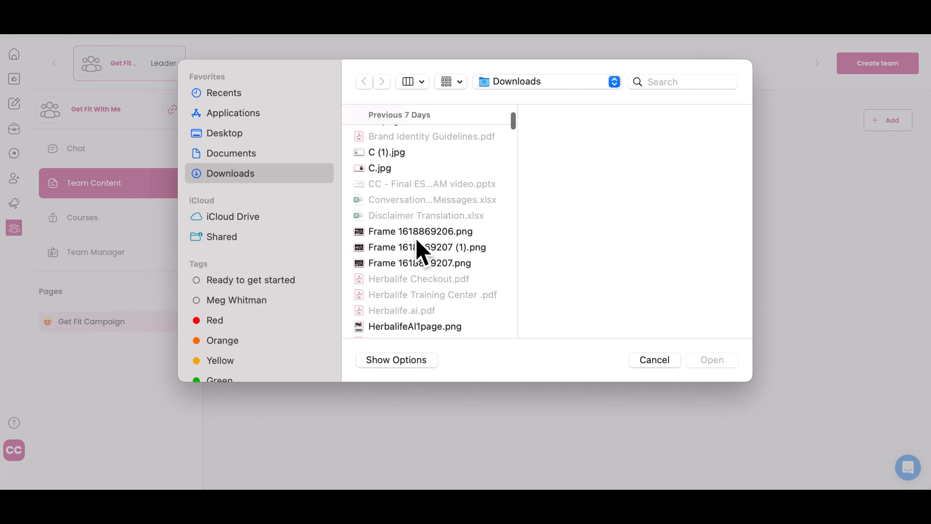
{"action": "scroll", "coordinate": [425, 290], "scroll_direction": "down", "scroll_amount": 8}
{"action": "scroll", "coordinate": [422, 288], "scroll_direction": "down", "scroll_amount": 12}
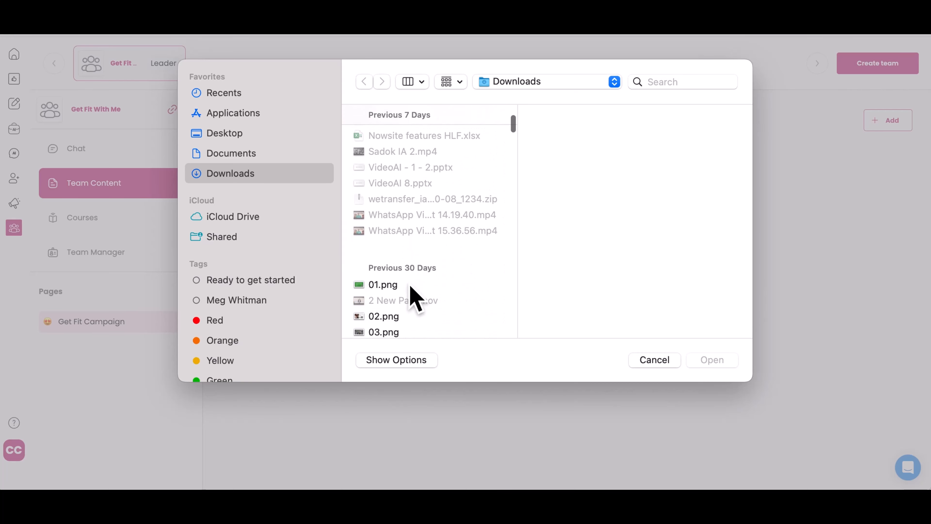
{"action": "scroll", "coordinate": [418, 264], "scroll_direction": "down", "scroll_amount": 7}
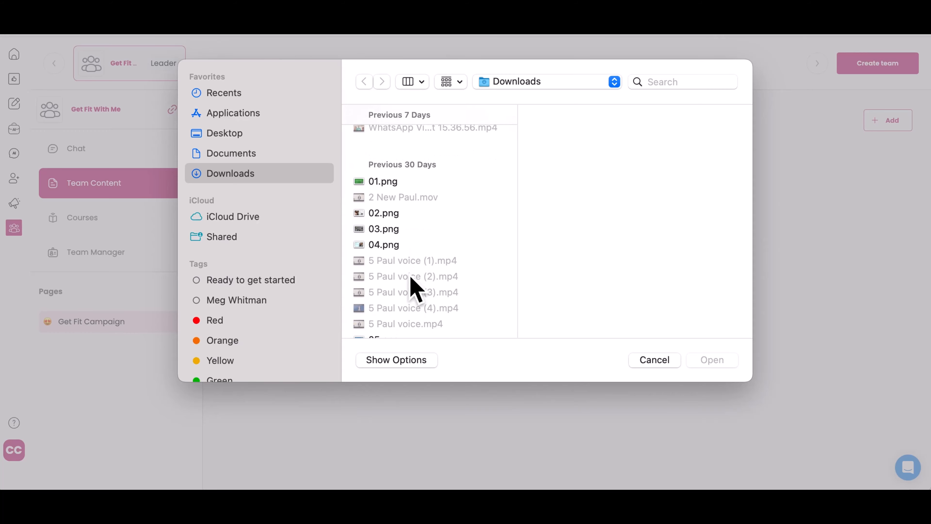
{"action": "scroll", "coordinate": [409, 287], "scroll_direction": "down", "scroll_amount": 3}
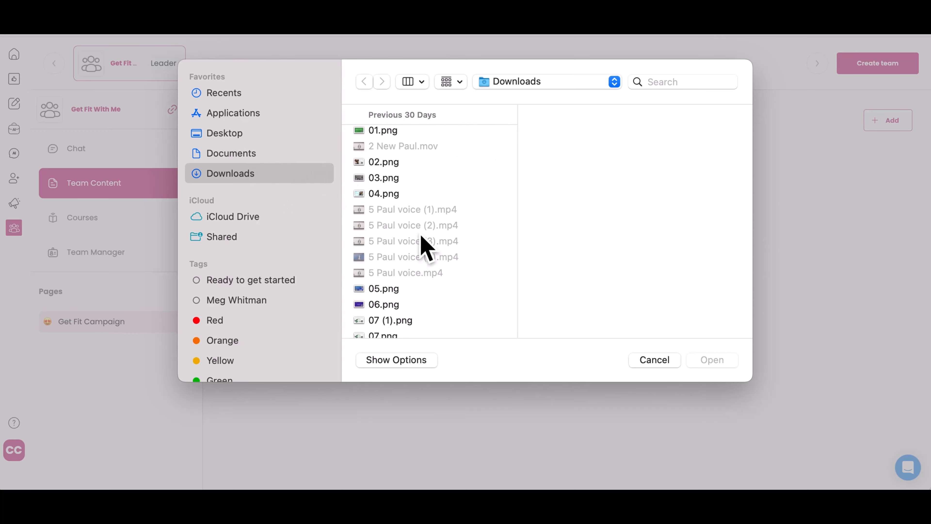
{"action": "scroll", "coordinate": [422, 239], "scroll_direction": "down", "scroll_amount": 11}
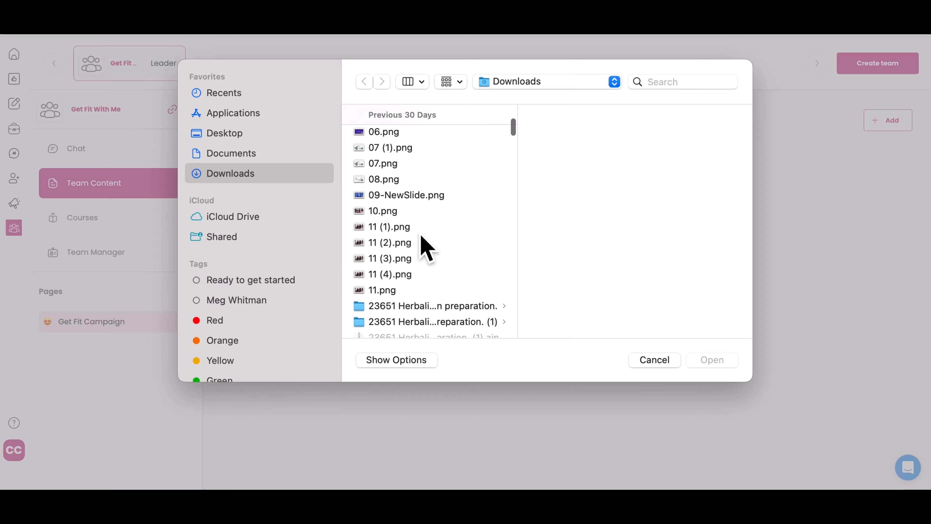
{"action": "left_click", "coordinate": [391, 243]}
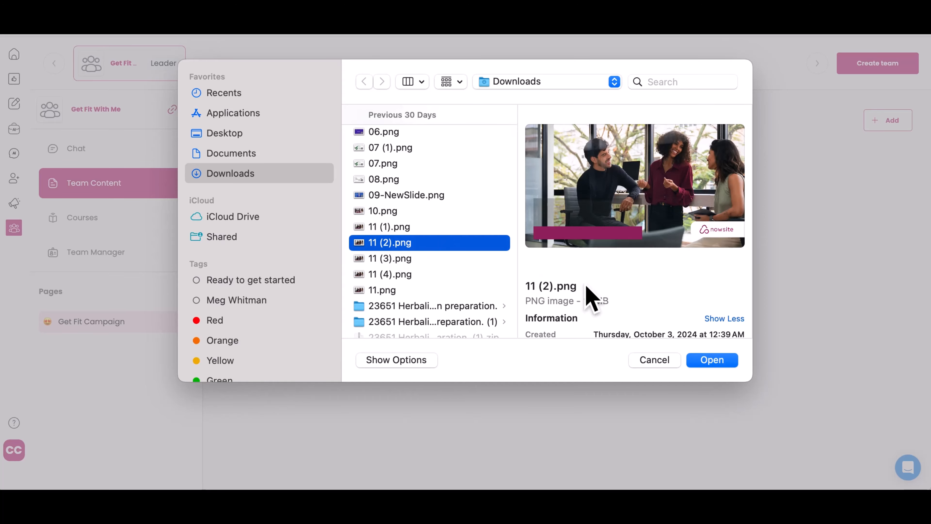
{"action": "left_click", "coordinate": [725, 361]}
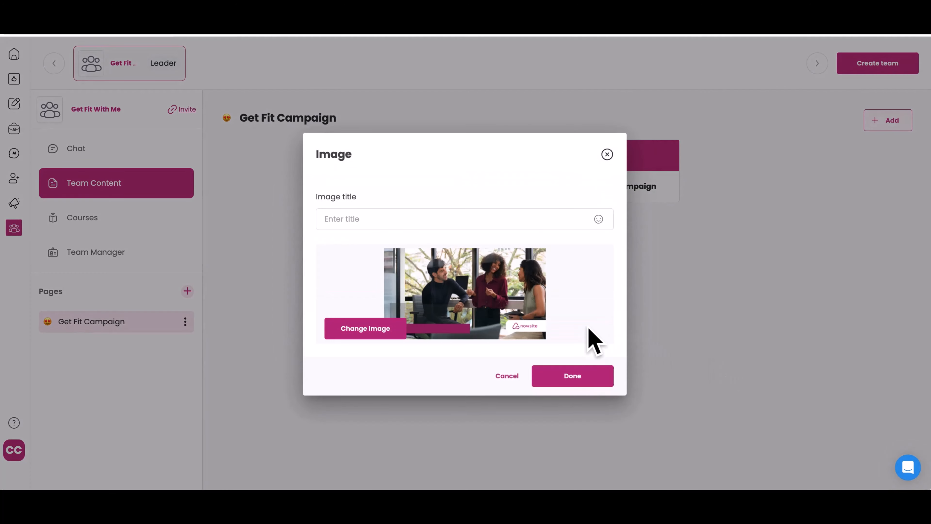
{"action": "left_click", "coordinate": [591, 381]}
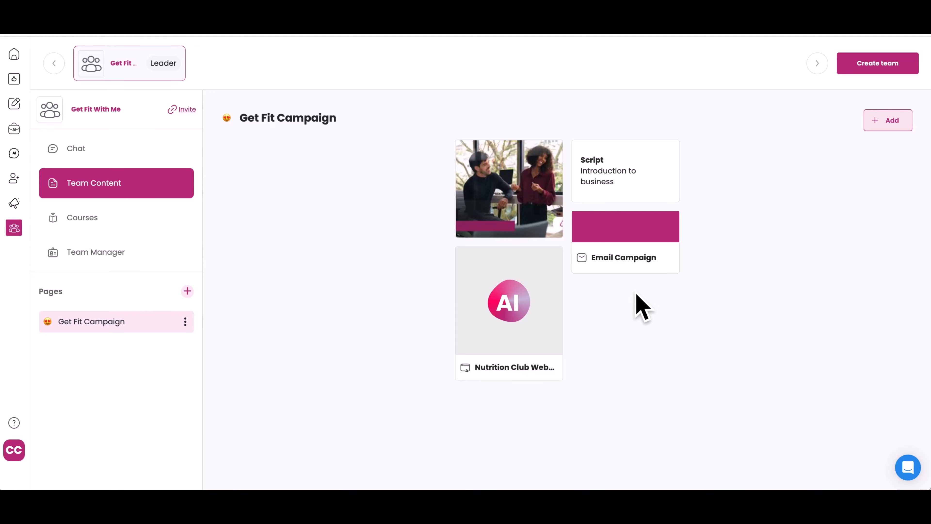
- Drag the Nutrition Club Website card to the first slot and open its details
{"action": "left_click_drag", "start_coordinate": [520, 304], "coordinate": [520, 203]}
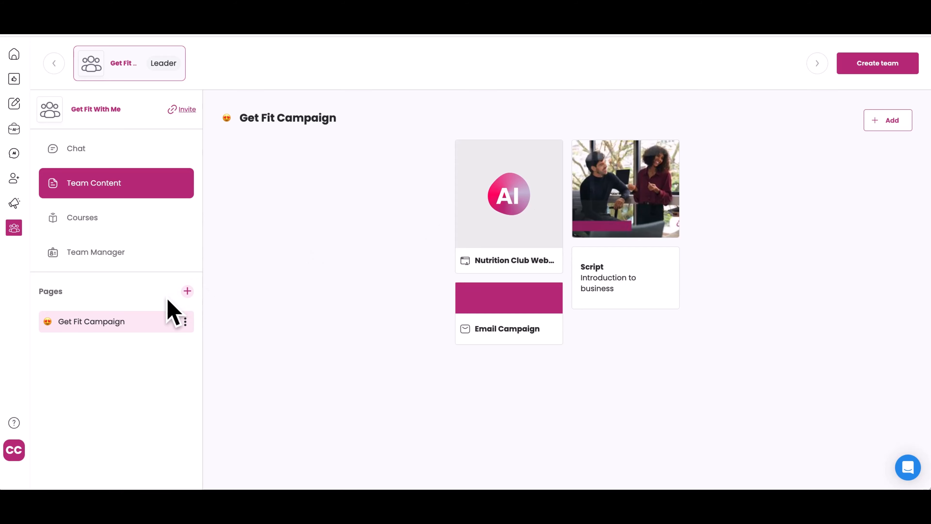
{"action": "left_click", "coordinate": [535, 271]}
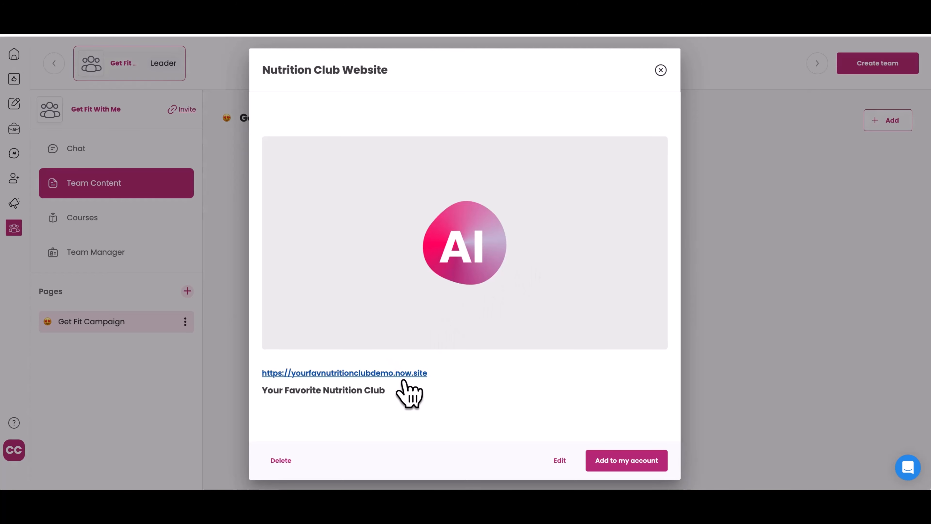
- Add the template to your account as a new website named 'Demo' with URL 'demoforcocoach'
{"action": "left_click", "coordinate": [634, 468]}
{"action": "left_click", "coordinate": [529, 233]}
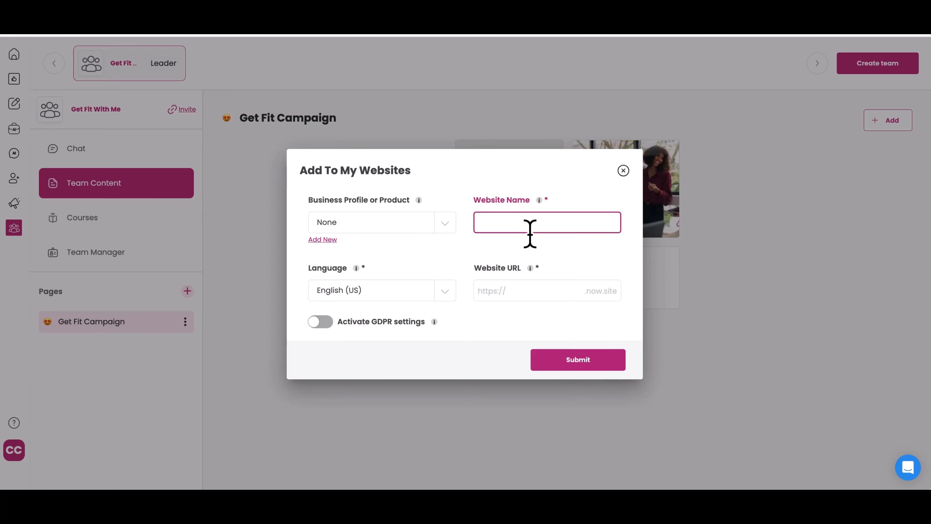
{"action": "type", "text": "Demo"}
{"action": "left_click", "coordinate": [550, 291]}
{"action": "type", "text": "d"}
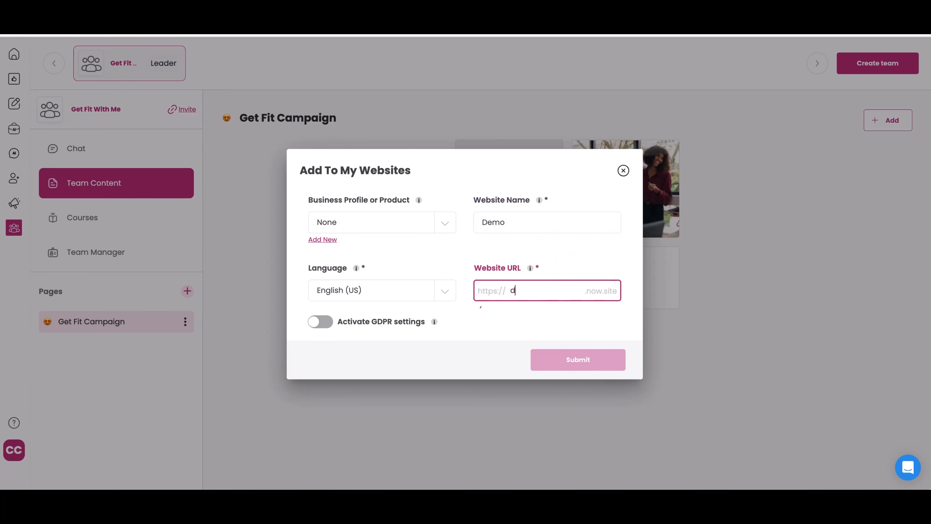
{"action": "type", "text": "emoforcoco"}
{"action": "type", "text": "ach"}
{"action": "left_click", "coordinate": [576, 367]}
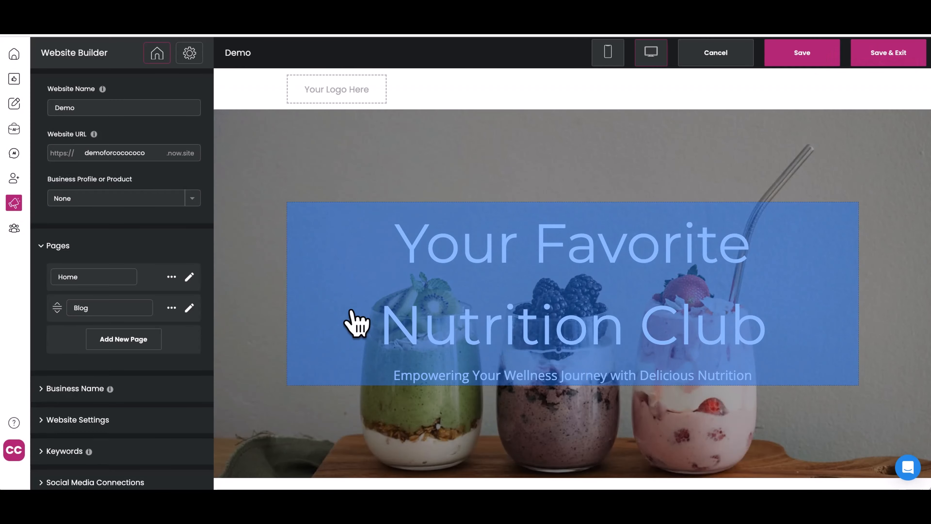
- Save and exit the website builder, then return to the Get Fit Campaign team content
{"action": "scroll", "coordinate": [330, 361], "scroll_direction": "down", "scroll_amount": 5}
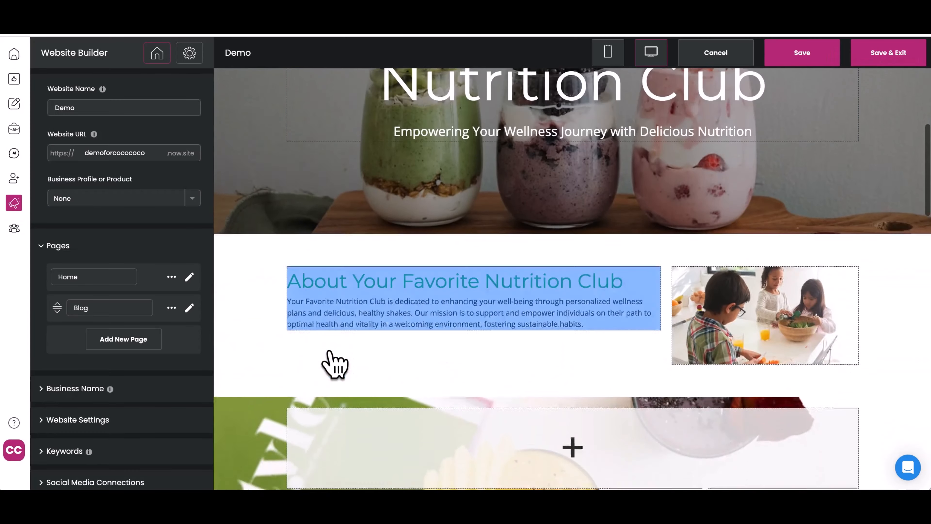
{"action": "scroll", "coordinate": [329, 352], "scroll_direction": "down", "scroll_amount": 15}
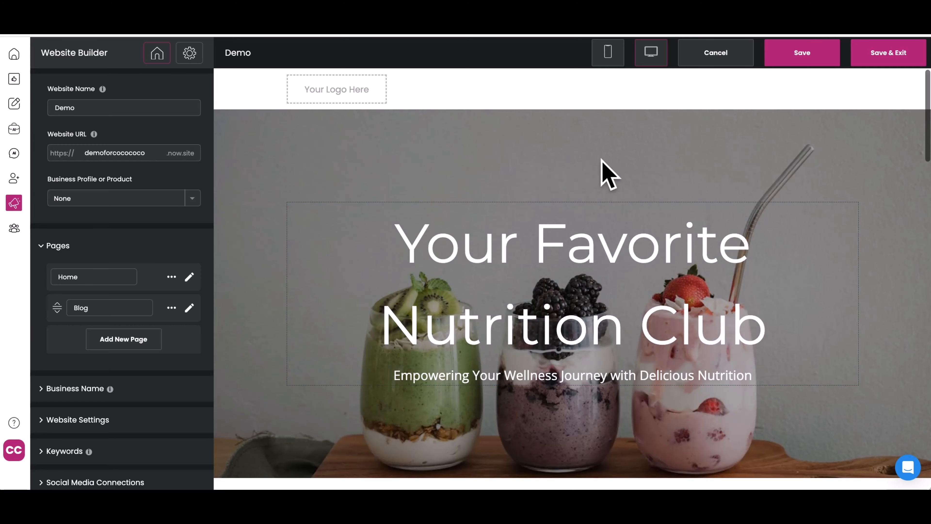
{"action": "left_click", "coordinate": [887, 52]}
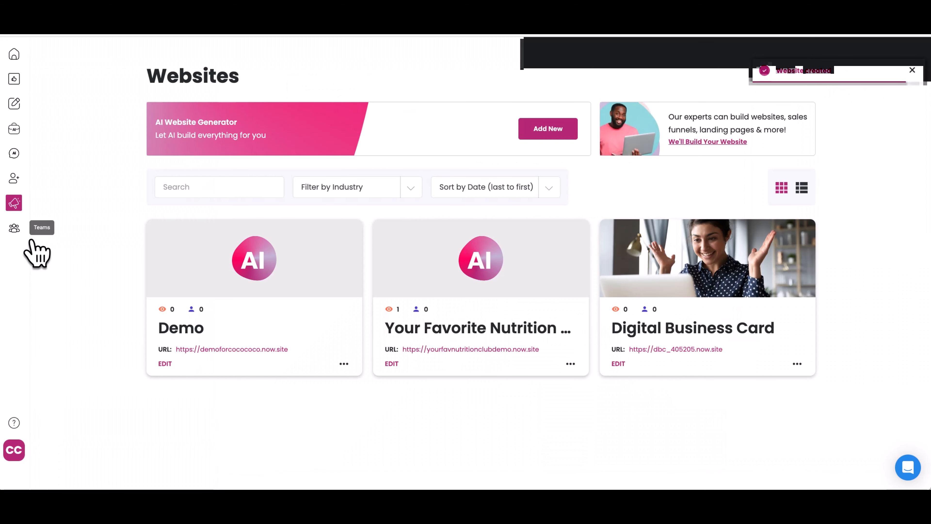
{"action": "left_click", "coordinate": [31, 240]}
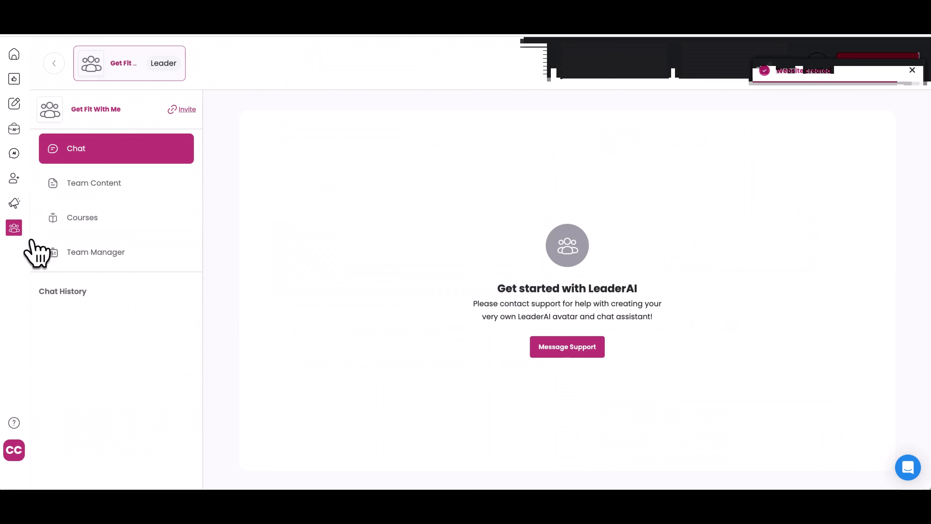
{"action": "left_click", "coordinate": [126, 187]}
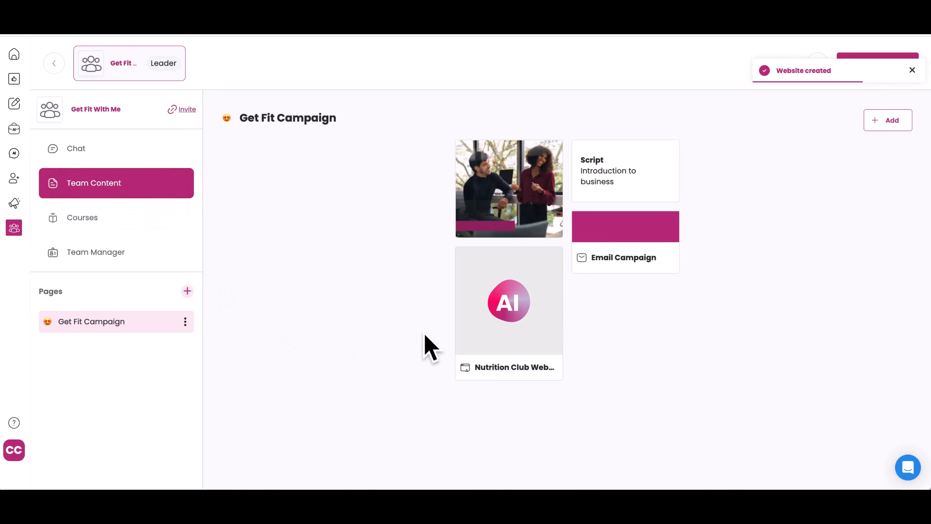